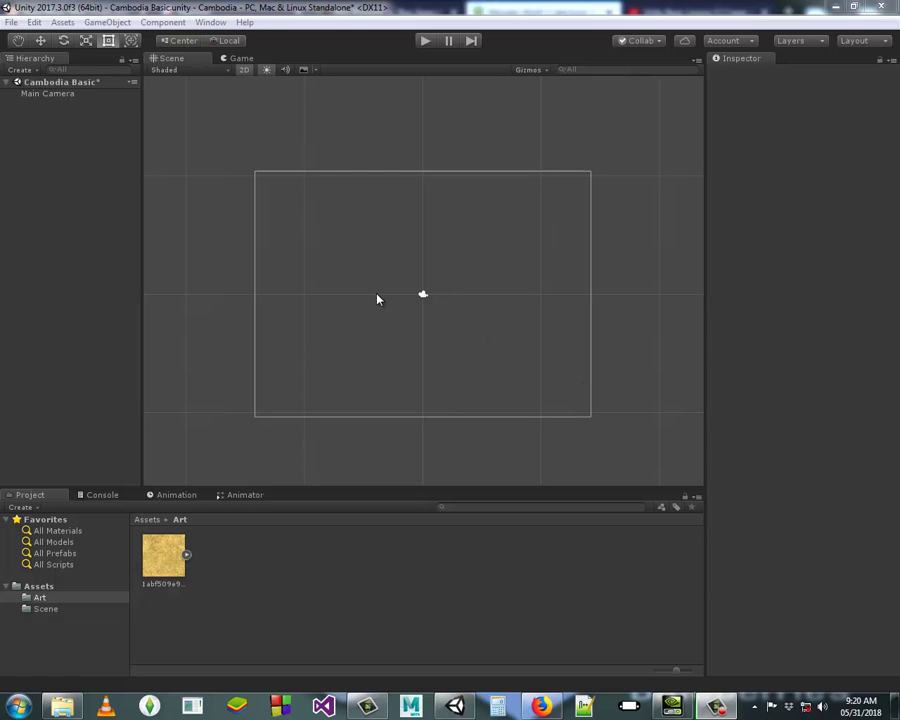
Drag the sand texture from Assets > Art into the scene, dropping it near the camera frame's centre.
{"action": "mouse_move", "coordinate": [170, 553]}
{"action": "left_mouse_down"}
{"action": "mouse_move", "coordinate": [481, 287]}
{"action": "mouse_move", "coordinate": [403, 313]}
{"action": "left_mouse_up"}
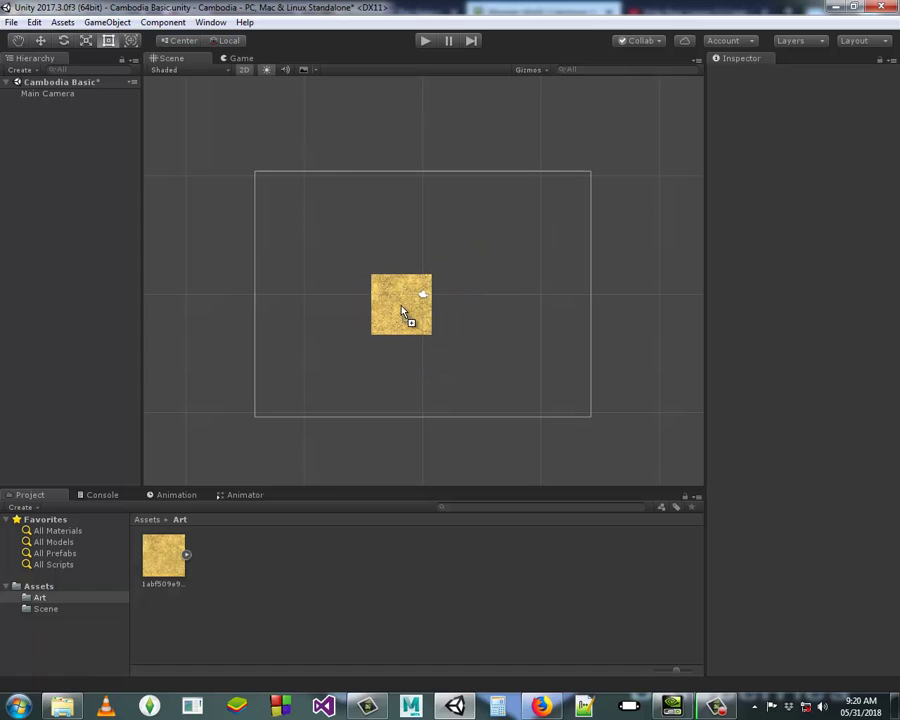
{"action": "left_click_drag", "start_coordinate": [403, 313], "coordinate": [420, 297]}
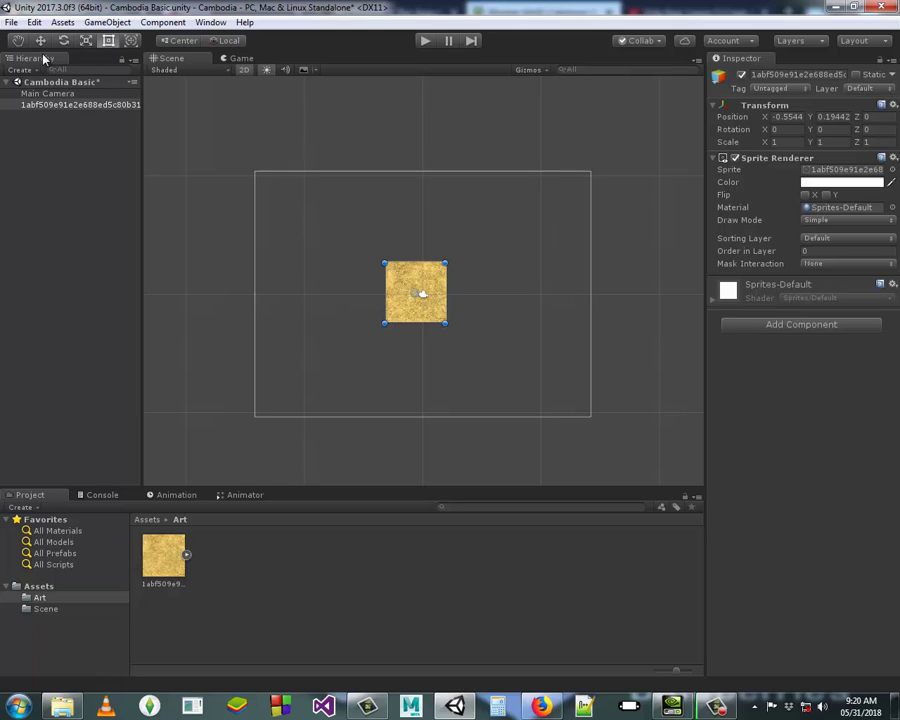
{"action": "left_click", "coordinate": [74, 106]}
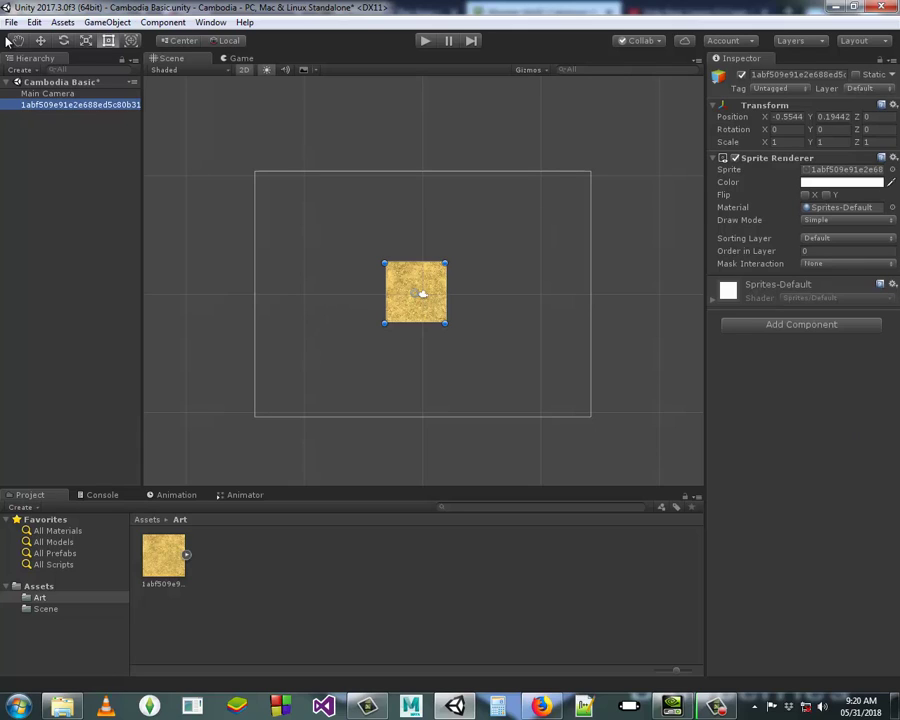
With the Move tool, slide the sand sprite left until its Position X reads -2.93.
{"action": "left_click", "coordinate": [41, 42]}
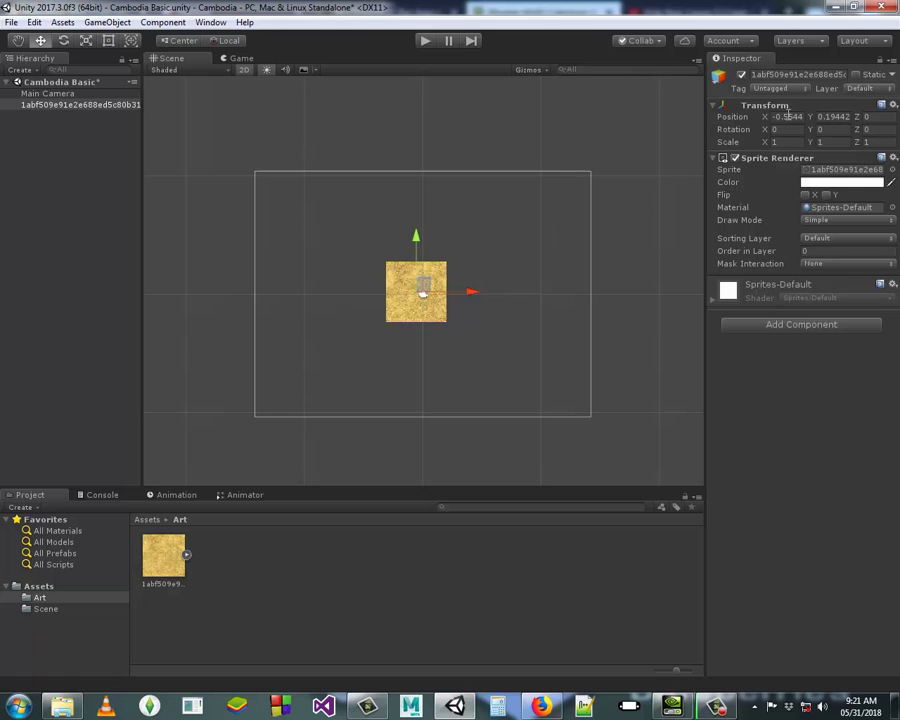
{"action": "mouse_move", "coordinate": [472, 293]}
{"action": "left_mouse_down"}
{"action": "mouse_move", "coordinate": [448, 292]}
{"action": "mouse_move", "coordinate": [496, 293]}
{"action": "mouse_move", "coordinate": [484, 282]}
{"action": "mouse_move", "coordinate": [443, 288]}
{"action": "left_mouse_up"}
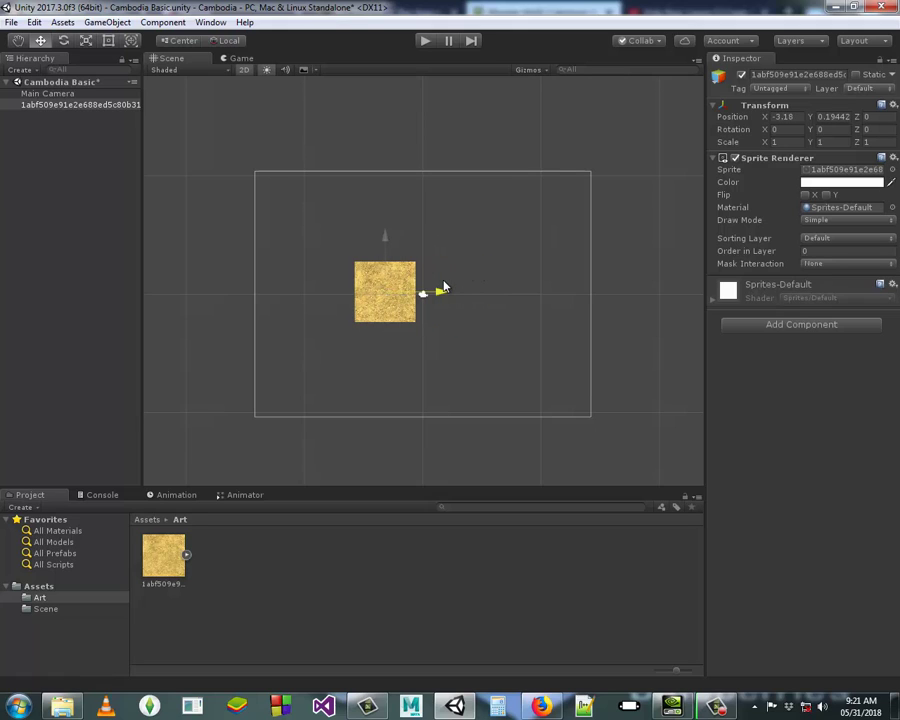
{"action": "mouse_move", "coordinate": [763, 117]}
{"action": "left_mouse_down"}
{"action": "mouse_move", "coordinate": [735, 679]}
{"action": "mouse_move", "coordinate": [711, 338]}
{"action": "mouse_move", "coordinate": [752, 645]}
{"action": "mouse_move", "coordinate": [763, 96]}
{"action": "mouse_move", "coordinate": [762, 121]}
{"action": "left_mouse_up"}
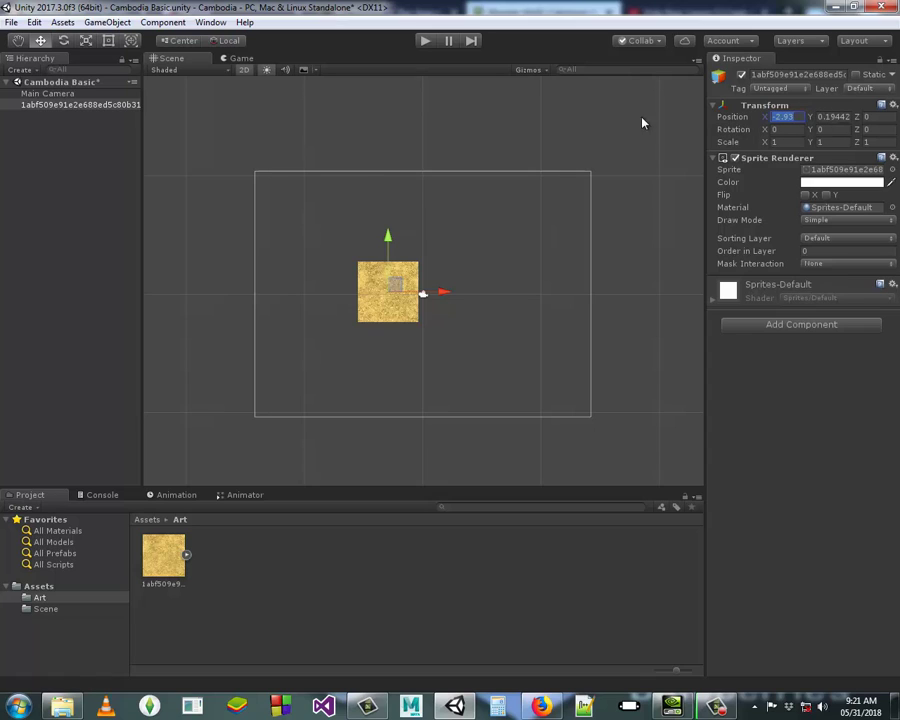
Raise the sand sprite to Position Y 4.33 and reset its Position Z to 0.
{"action": "mouse_move", "coordinate": [393, 237]}
{"action": "left_mouse_down"}
{"action": "mouse_move", "coordinate": [404, 244]}
{"action": "mouse_move", "coordinate": [412, 176]}
{"action": "left_mouse_up"}
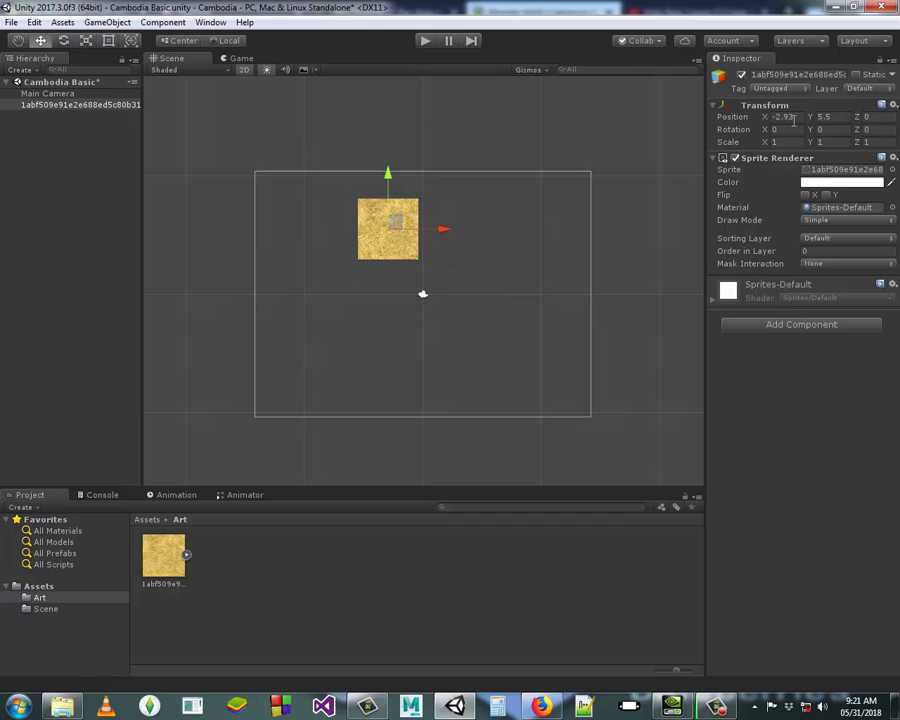
{"action": "mouse_move", "coordinate": [808, 124]}
{"action": "left_mouse_down"}
{"action": "mouse_move", "coordinate": [812, 148]}
{"action": "mouse_move", "coordinate": [816, 132]}
{"action": "left_mouse_up"}
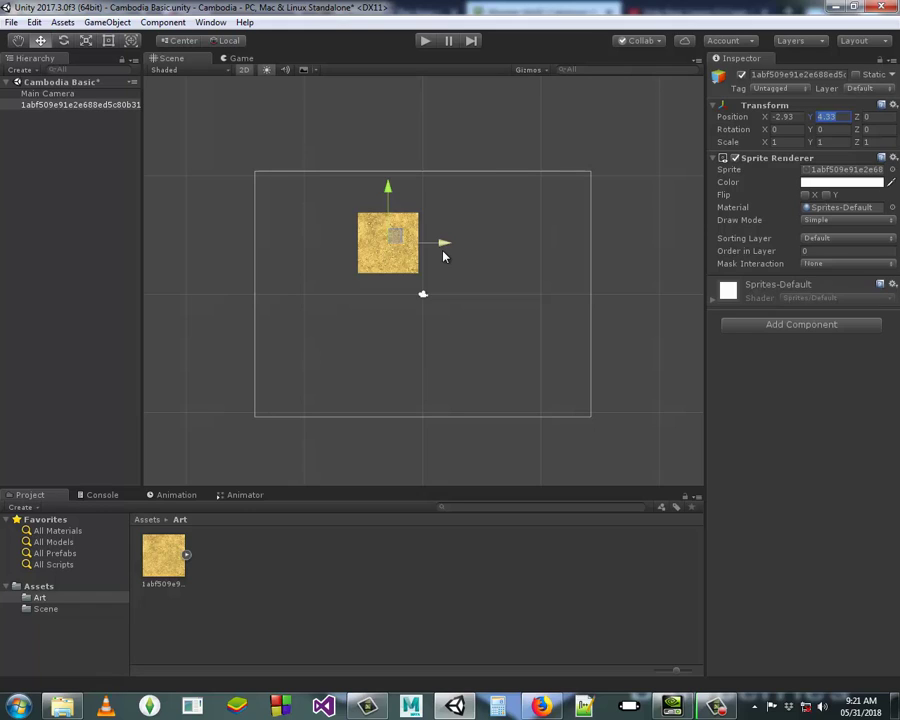
{"action": "left_click", "coordinate": [864, 118]}
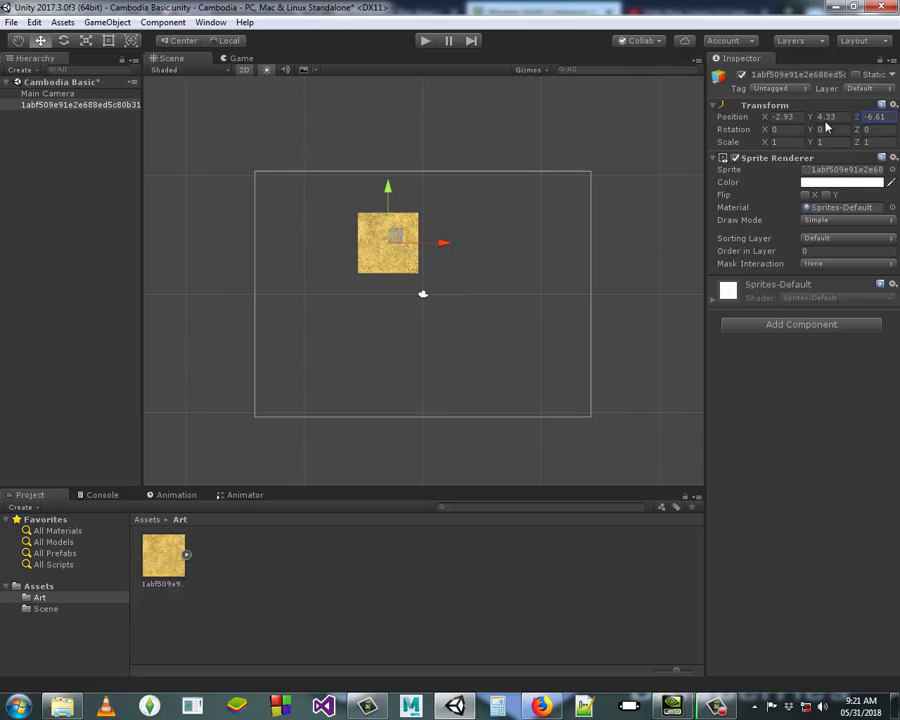
{"action": "type", "text": "-4.52"}
{"action": "key", "text": "Return"}
{"action": "type", "text": "0"}
{"action": "left_click", "coordinate": [63, 40]}
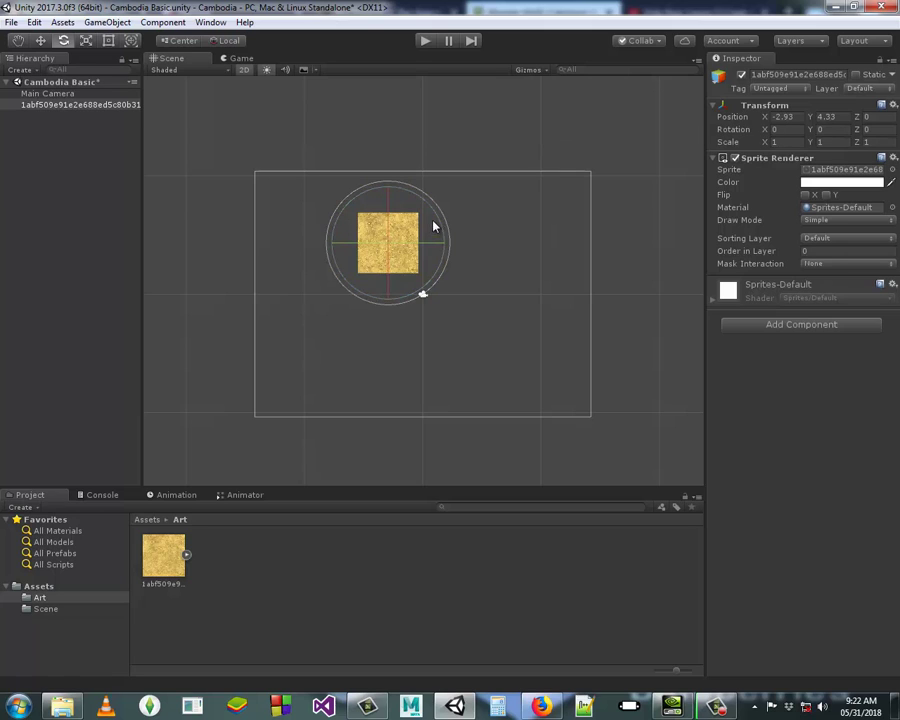
Rotate the sand sprite to about X -36.166, Y 8.422, Z -14.085, then reselect it.
{"action": "mouse_move", "coordinate": [434, 225]}
{"action": "left_mouse_down"}
{"action": "mouse_move", "coordinate": [453, 245]}
{"action": "mouse_move", "coordinate": [448, 238]}
{"action": "left_mouse_up"}
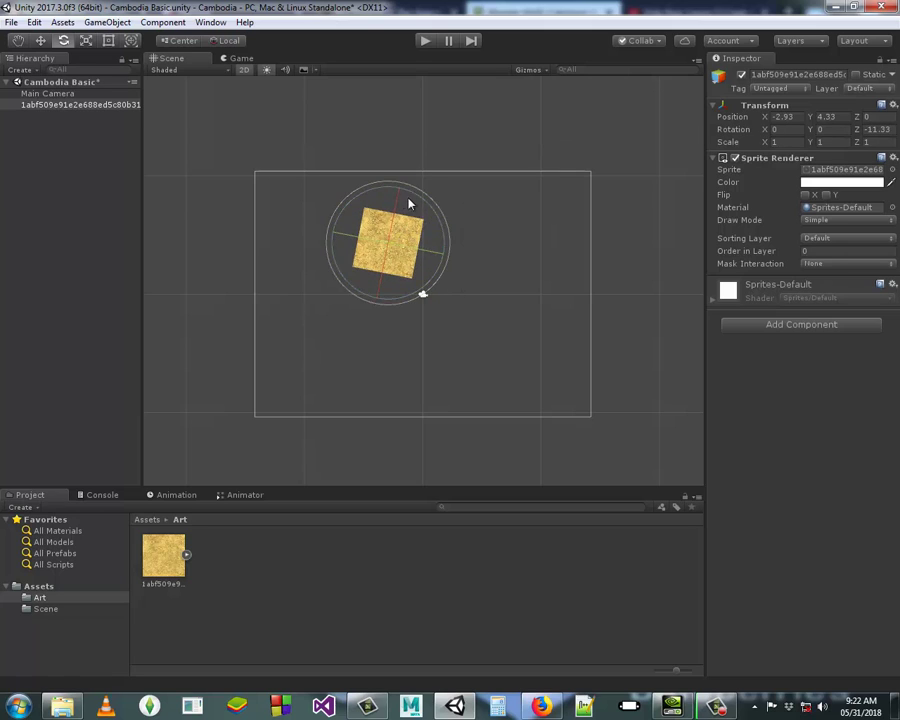
{"action": "mouse_move", "coordinate": [398, 200]}
{"action": "left_mouse_down"}
{"action": "mouse_move", "coordinate": [390, 235]}
{"action": "mouse_move", "coordinate": [410, 197]}
{"action": "mouse_move", "coordinate": [456, 240]}
{"action": "left_mouse_up"}
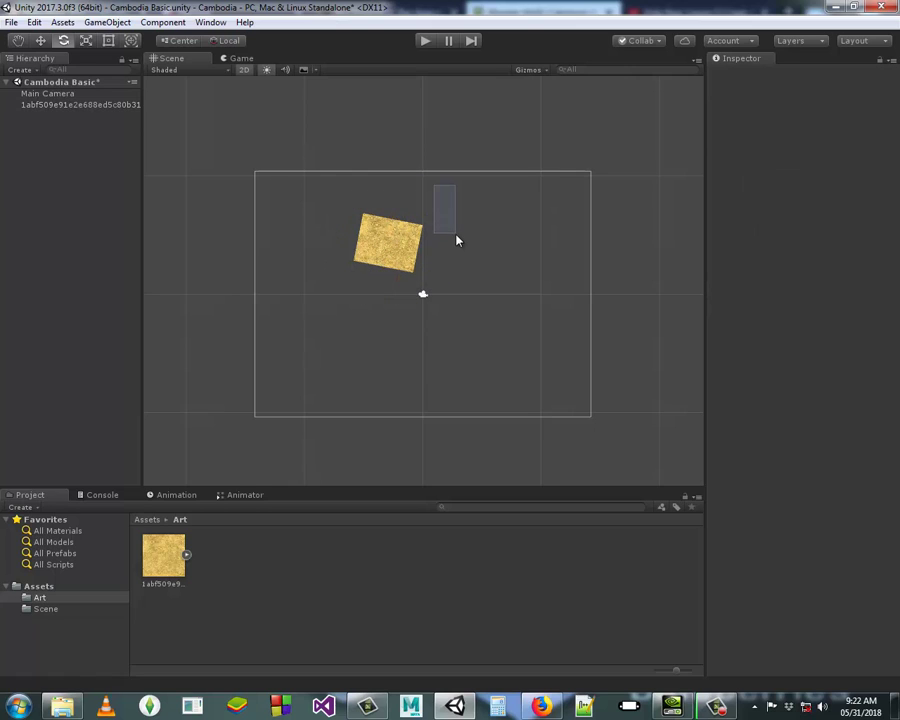
{"action": "left_click", "coordinate": [36, 105]}
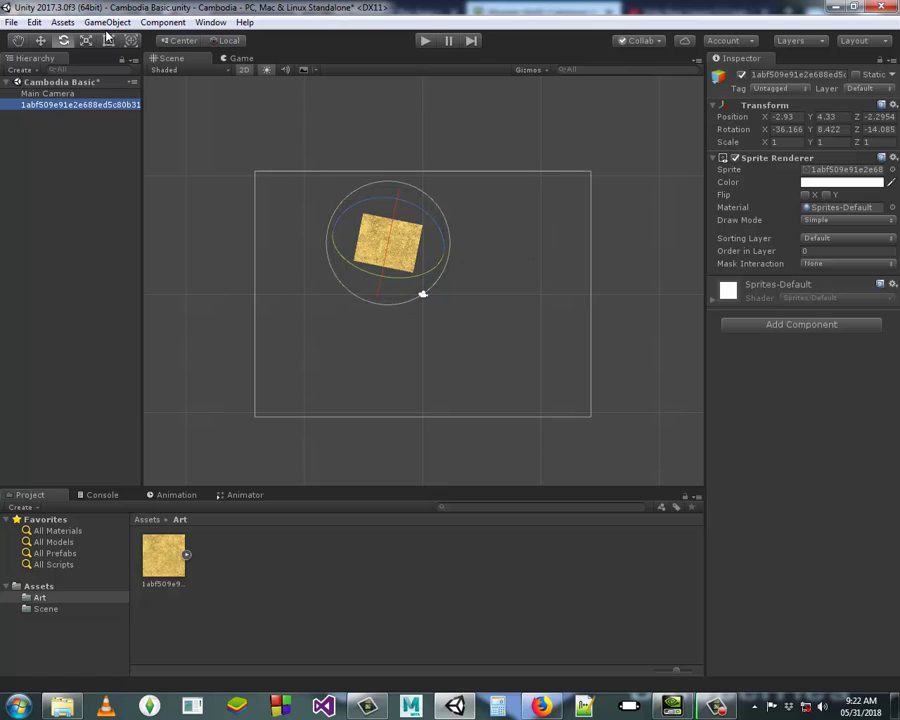
Drag the sand sprite's corners with the Rect tool to scale X 2.21968, Y 3.38016.
{"action": "key", "text": "t"}
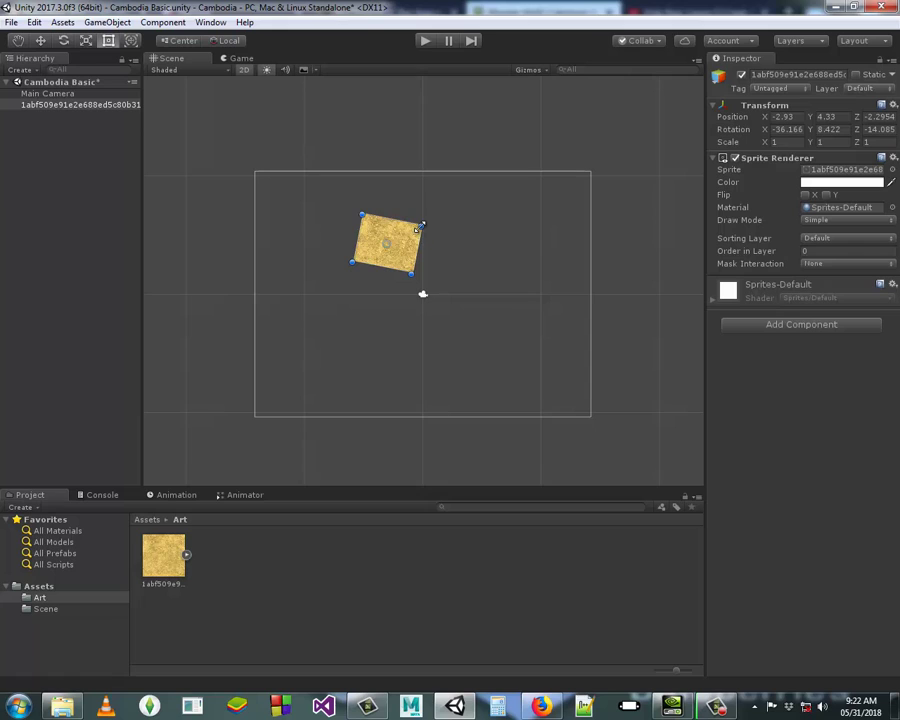
{"action": "left_click_drag", "start_coordinate": [419, 230], "coordinate": [461, 207]}
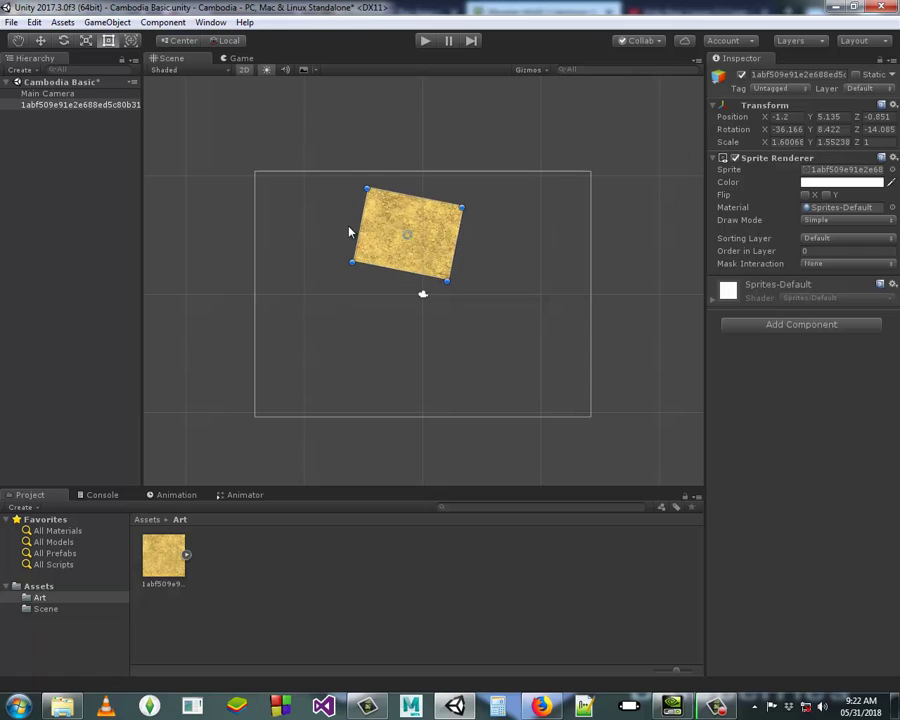
{"action": "mouse_move", "coordinate": [447, 281]}
{"action": "left_mouse_down"}
{"action": "mouse_move", "coordinate": [529, 388]}
{"action": "mouse_move", "coordinate": [405, 318]}
{"action": "mouse_move", "coordinate": [347, 332]}
{"action": "mouse_move", "coordinate": [322, 298]}
{"action": "mouse_move", "coordinate": [339, 356]}
{"action": "left_mouse_up"}
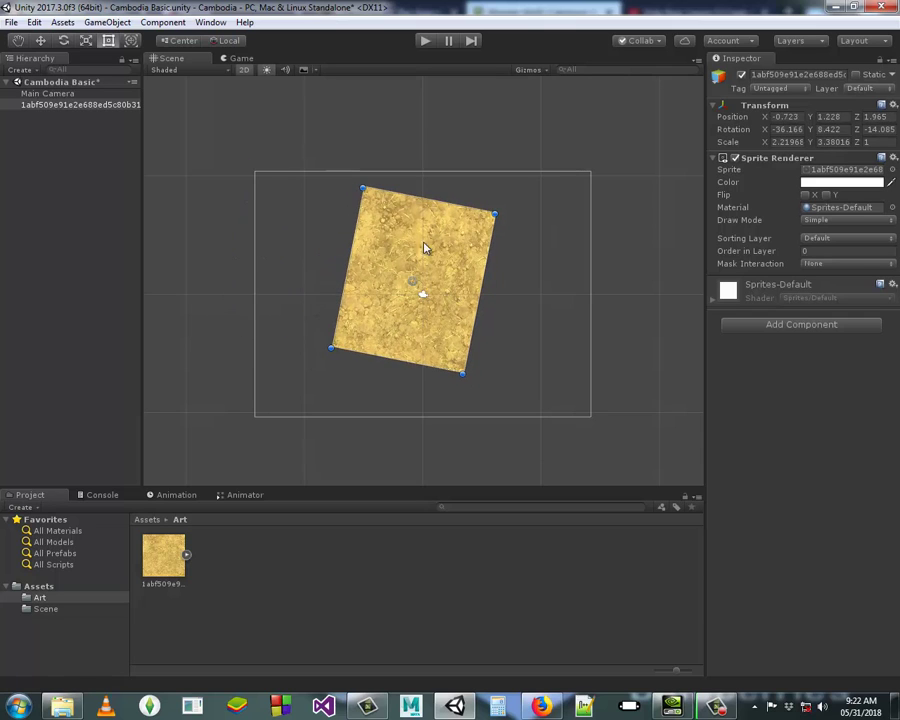